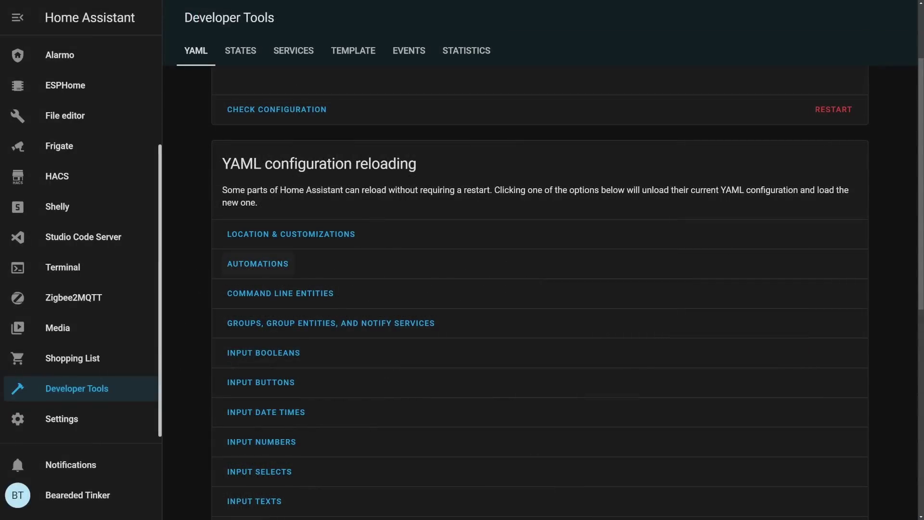
# Step: Reload the Automations, Command Line Entities, Groups, Input Booleans, Input Buttons and Input Date Times configurations
pyautogui.click(261, 264)
pyautogui.click(264, 297)
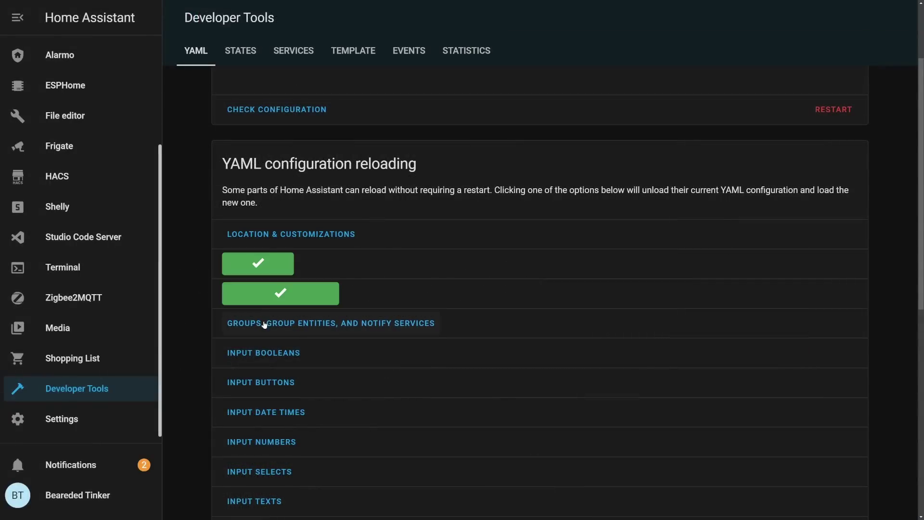
pyautogui.click(264, 324)
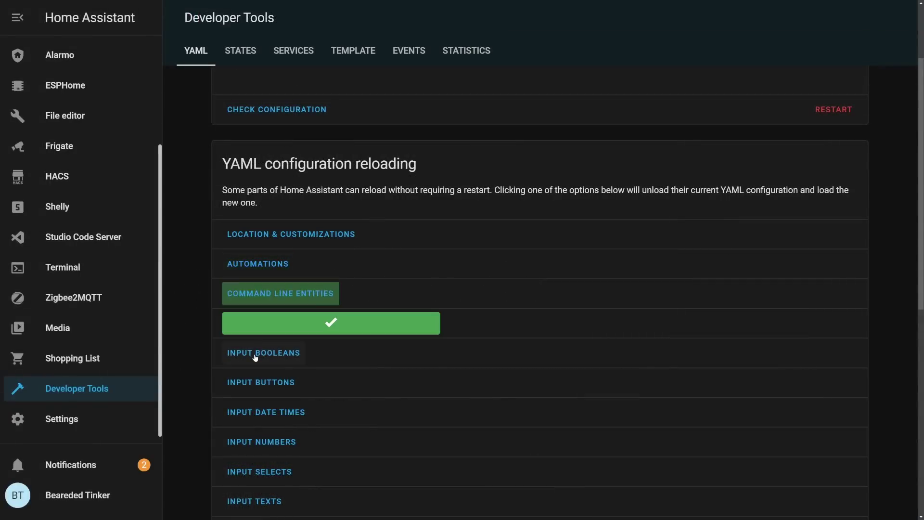
pyautogui.click(256, 354)
pyautogui.click(253, 382)
pyautogui.click(250, 407)
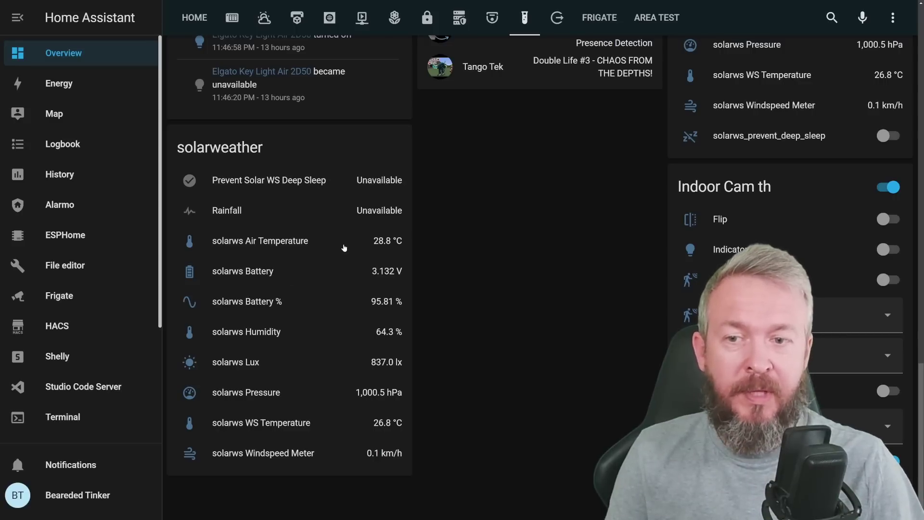
# Step: Review the unit options for the solarws Air Temperature sensor, keeping °C
pyautogui.click(394, 241)
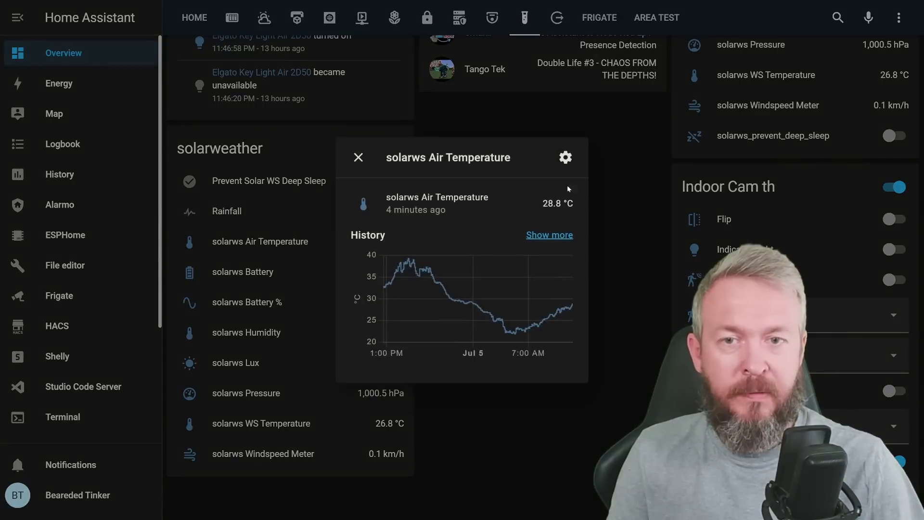
pyautogui.click(562, 159)
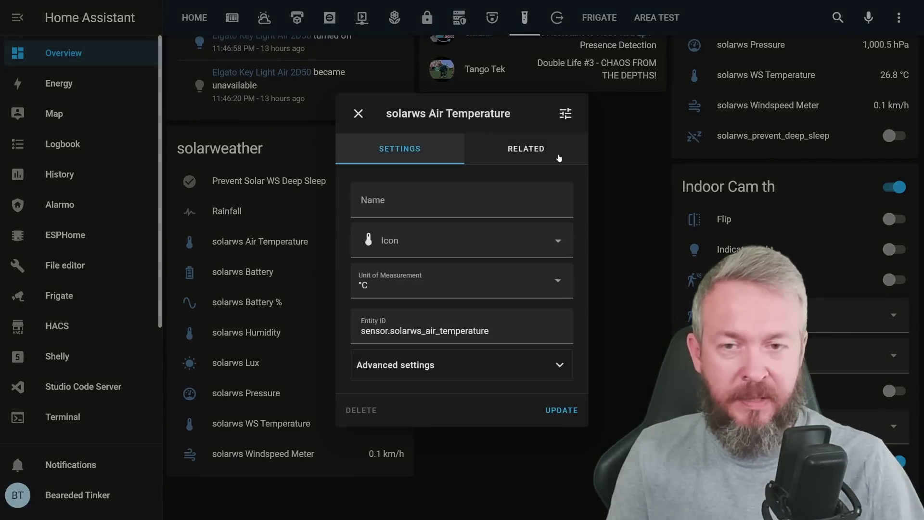
pyautogui.click(550, 284)
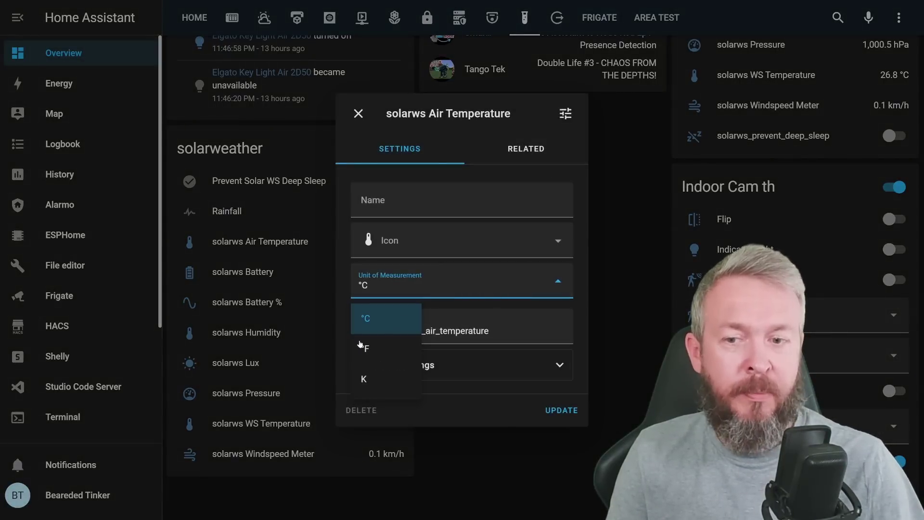
pyautogui.press('Escape')
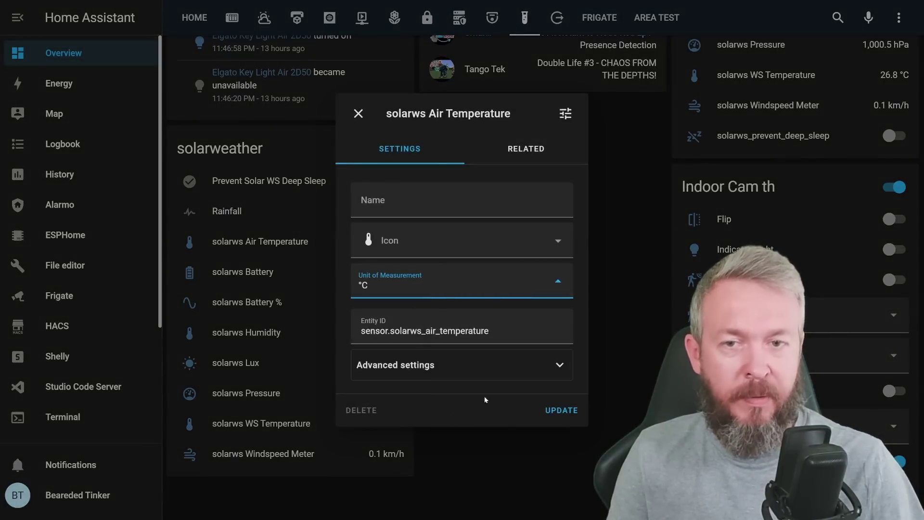
pyautogui.press('Escape')
# Step: Review the available pressure units for the solarws Pressure sensor
pyautogui.click(384, 394)
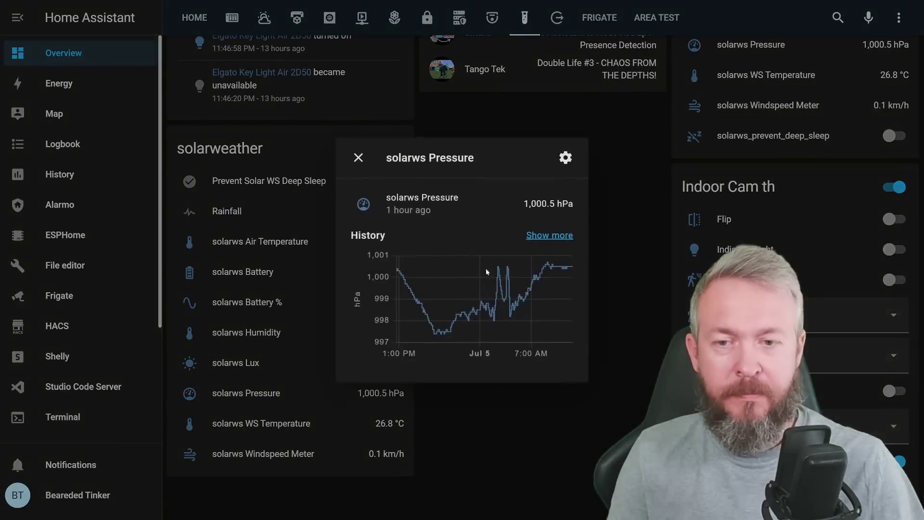
pyautogui.click(567, 157)
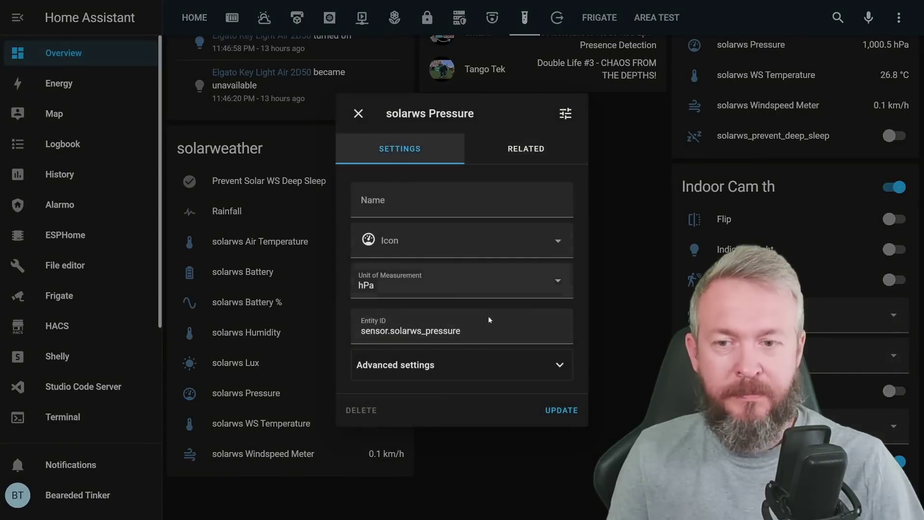
pyautogui.click(495, 291)
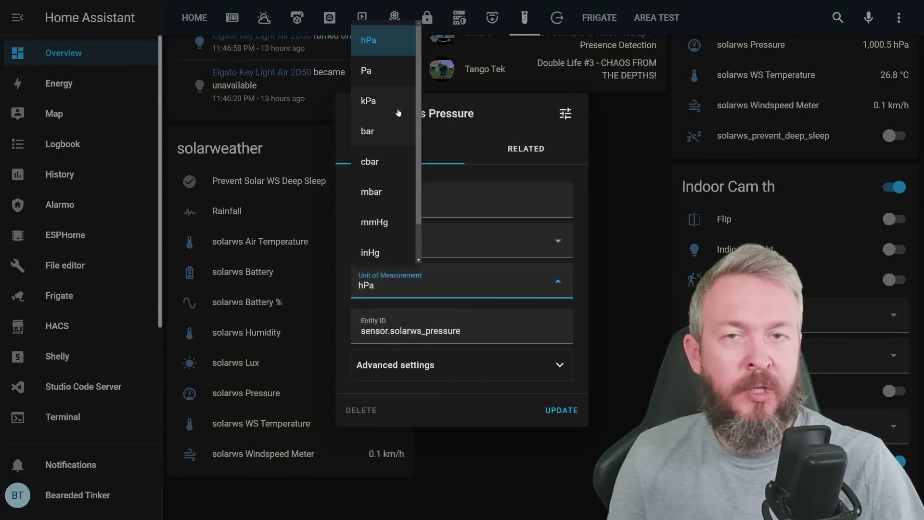
pyautogui.scroll(-1, 389, 88)
pyautogui.scroll(1, 398, 176)
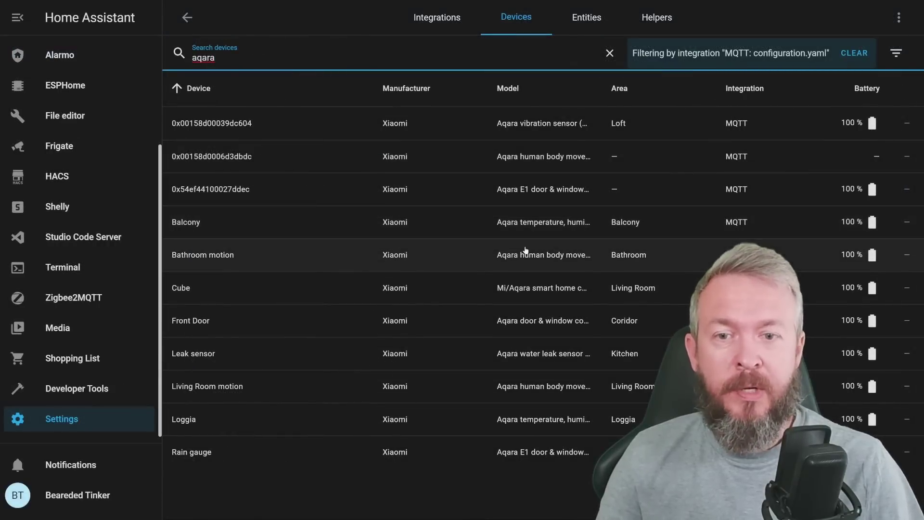
# Step: Open the Balcony device's Pressure sensor settings and view its unit options
pyautogui.click(188, 223)
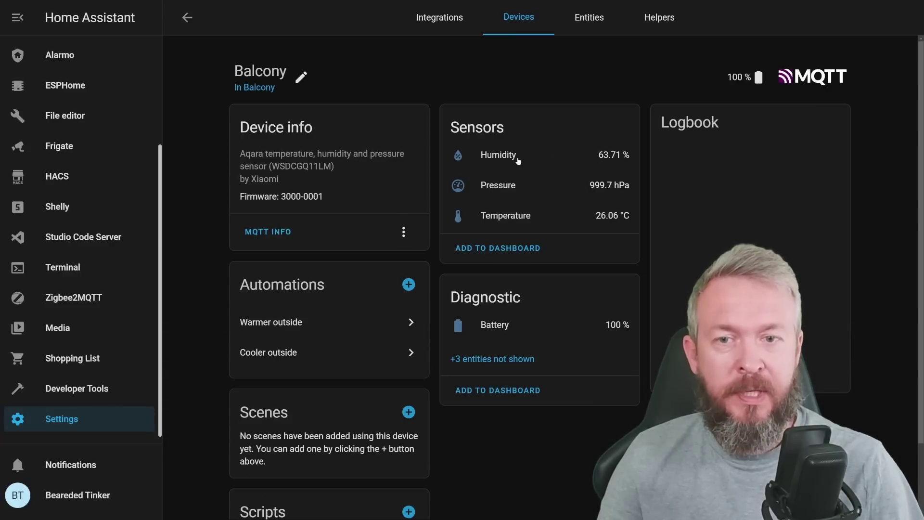
pyautogui.click(504, 185)
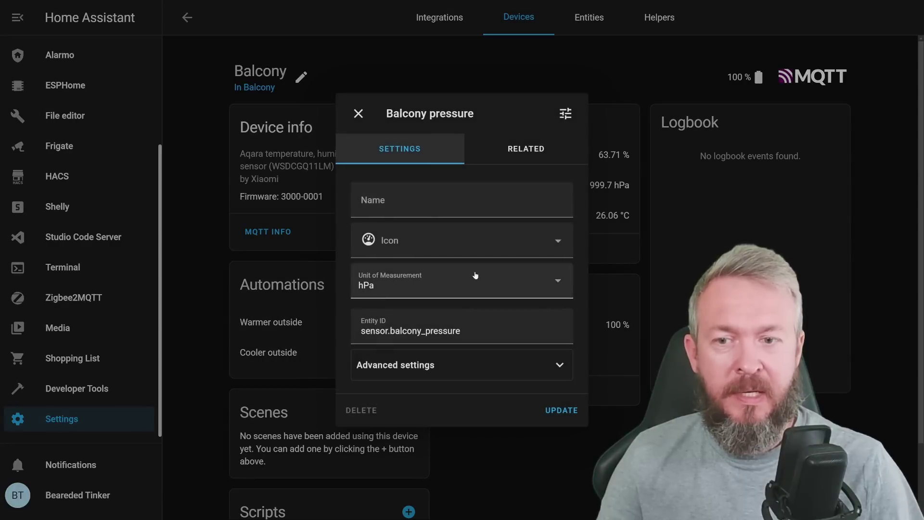
pyautogui.click(538, 287)
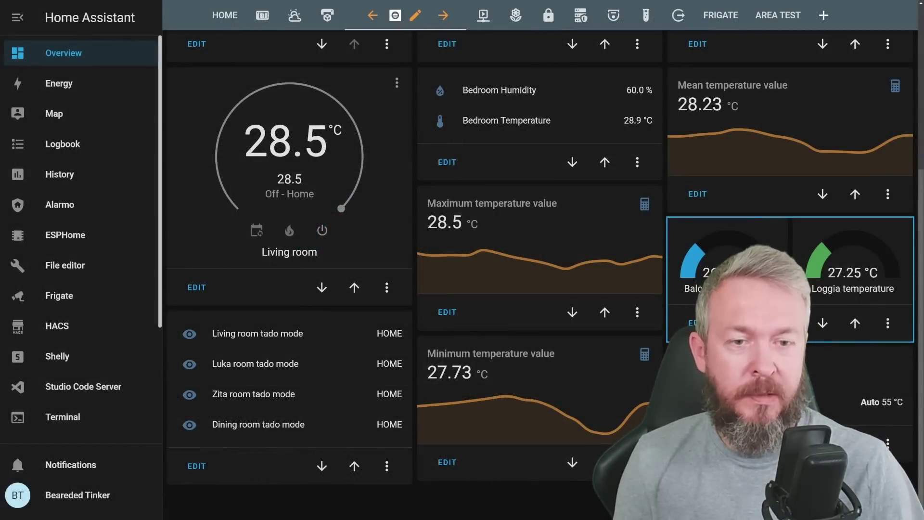
# Step: Make the Balcony temperature gauge a needle gauge with severity colours enabled
pyautogui.click(698, 323)
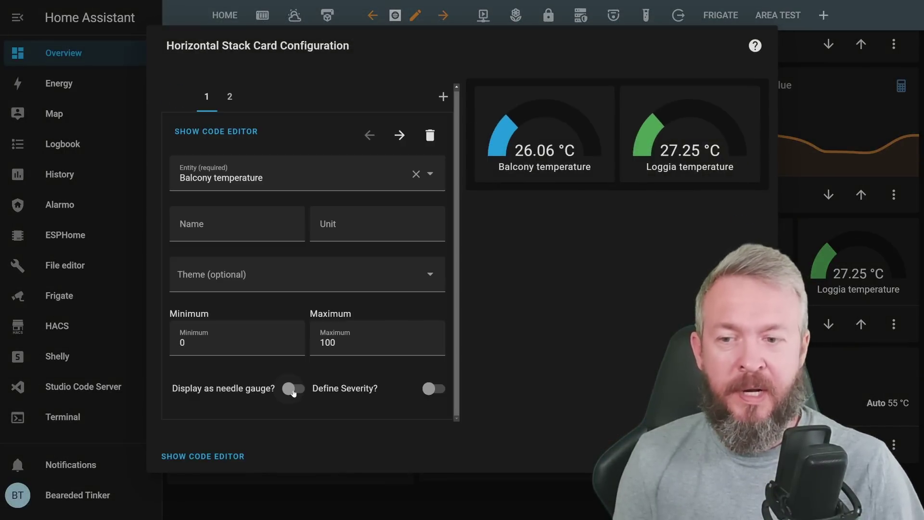
pyautogui.click(293, 388)
pyautogui.press('Tab')
pyautogui.press('space')
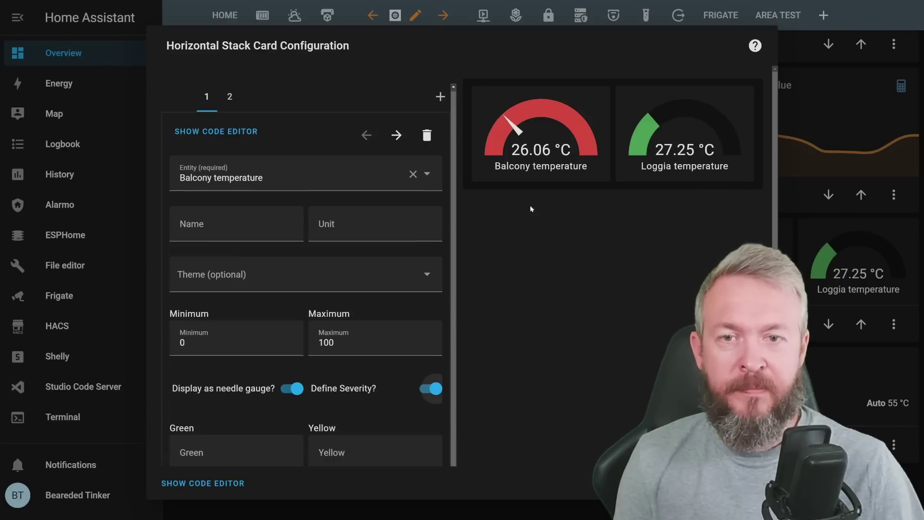
pyautogui.scroll(-2, 226, 357)
# Step: Set the gauge severity thresholds to red 26, yellow 24 and green 22
pyautogui.click(191, 413)
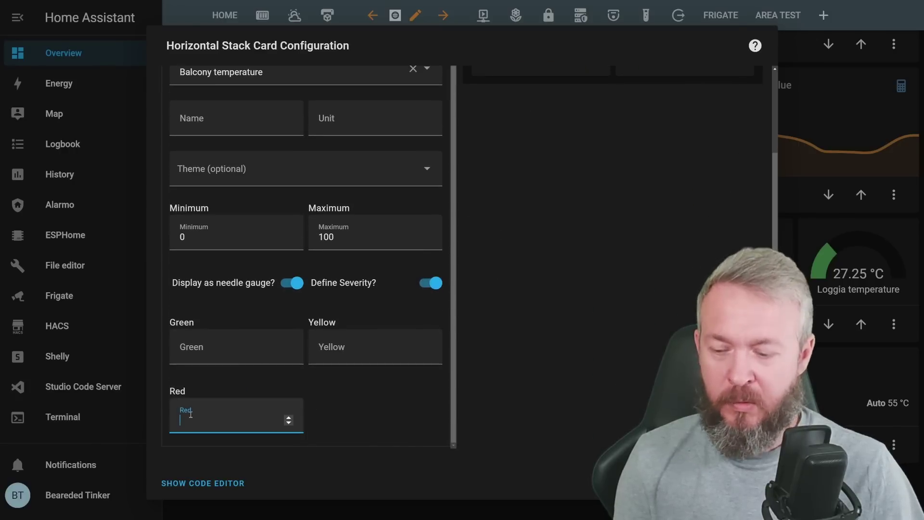
pyautogui.write('26')
pyautogui.click(362, 346)
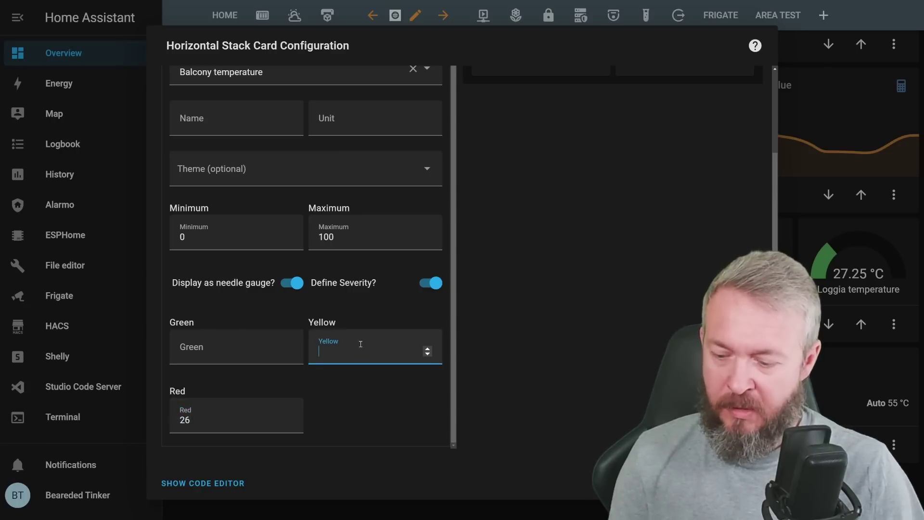
pyautogui.write('24')
pyautogui.click(234, 344)
pyautogui.write('22')
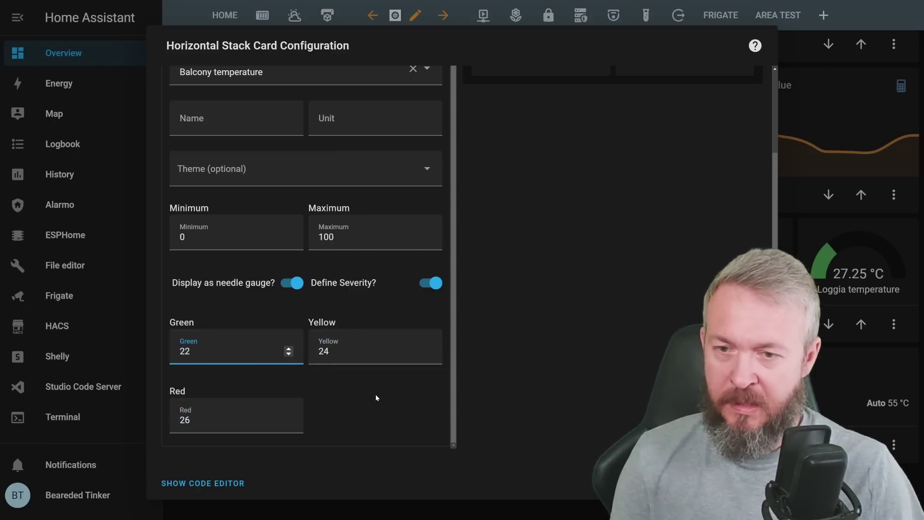
pyautogui.scroll(2, 526, 188)
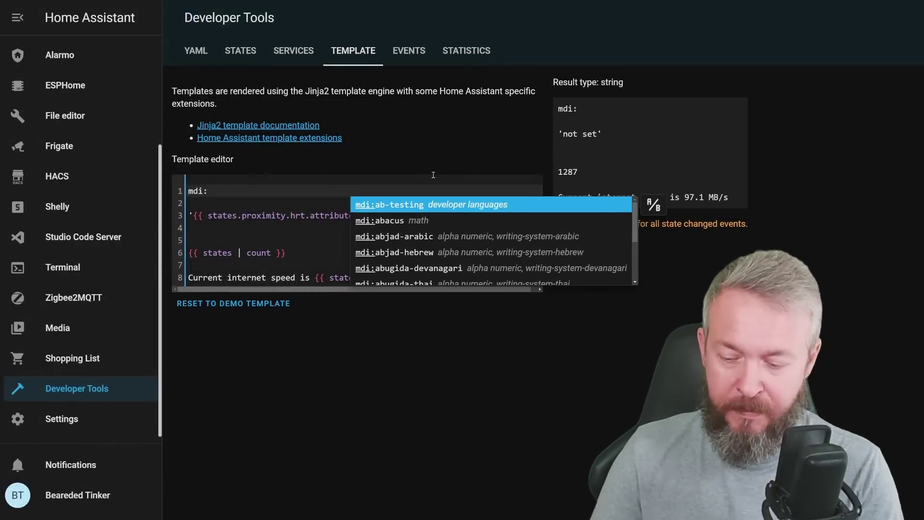
# Step: Preview icon suggestions for mdi:tree, then for mdi:on, in the template editor
pyautogui.write('tree')
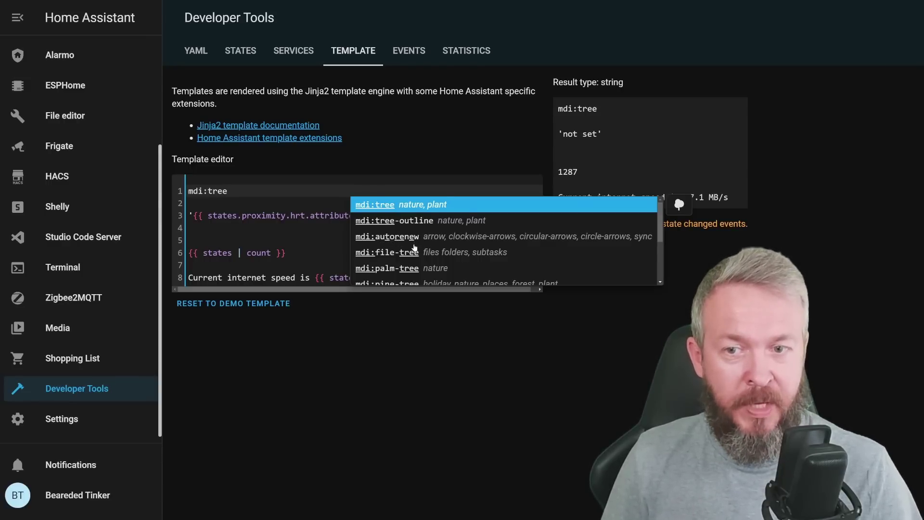
pyautogui.scroll(-1, 415, 245)
pyautogui.scroll(3, 411, 268)
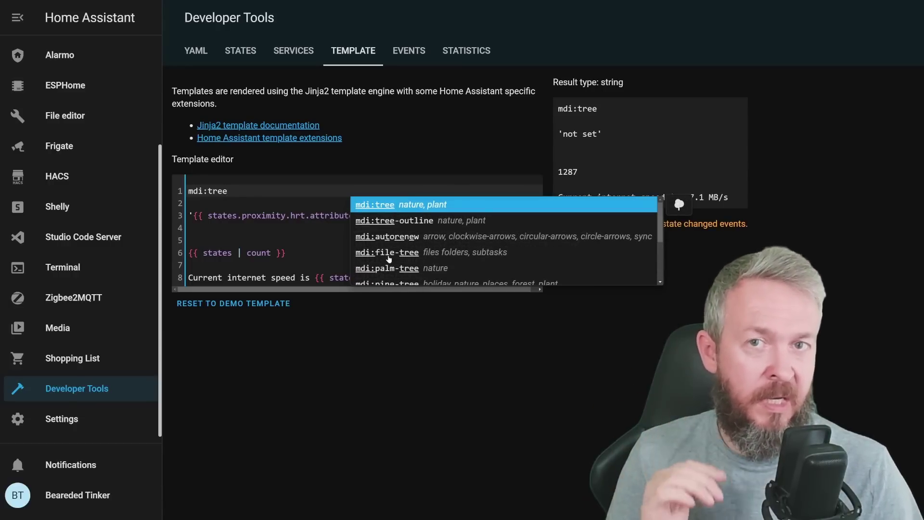
pyautogui.press('BackSpace')
pyautogui.press('BackSpace')
pyautogui.press('BackSpace')
pyautogui.press('BackSpace')
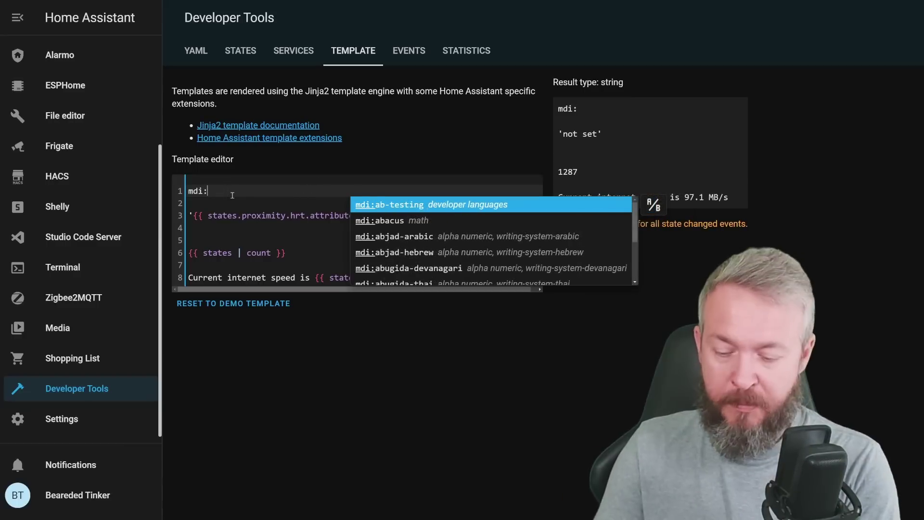
pyautogui.write('on')
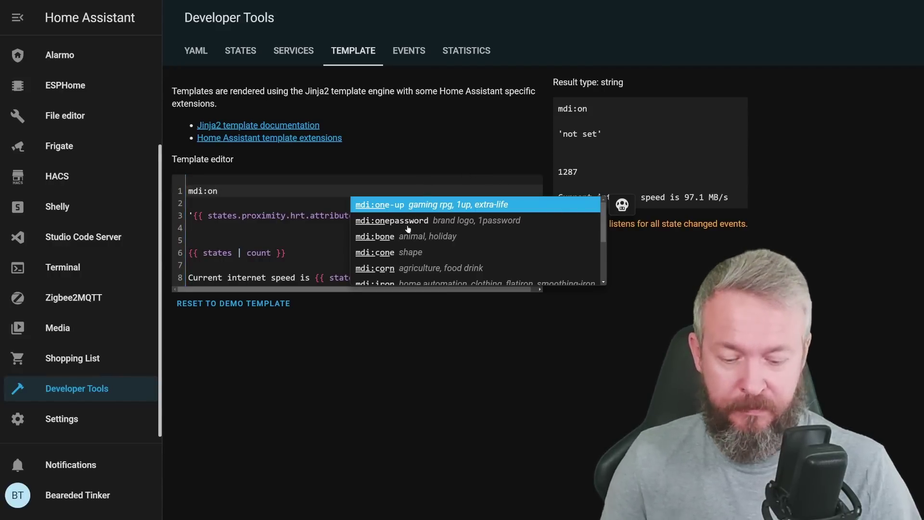
# Step: Retype mdi: and step down through the icon suggestion list
pyautogui.press('BackSpace')
pyautogui.press('BackSpace')
pyautogui.press('BackSpace')
pyautogui.press('BackSpace')
pyautogui.press('BackSpace')
pyautogui.press('BackSpace')
pyautogui.write('mdi:')
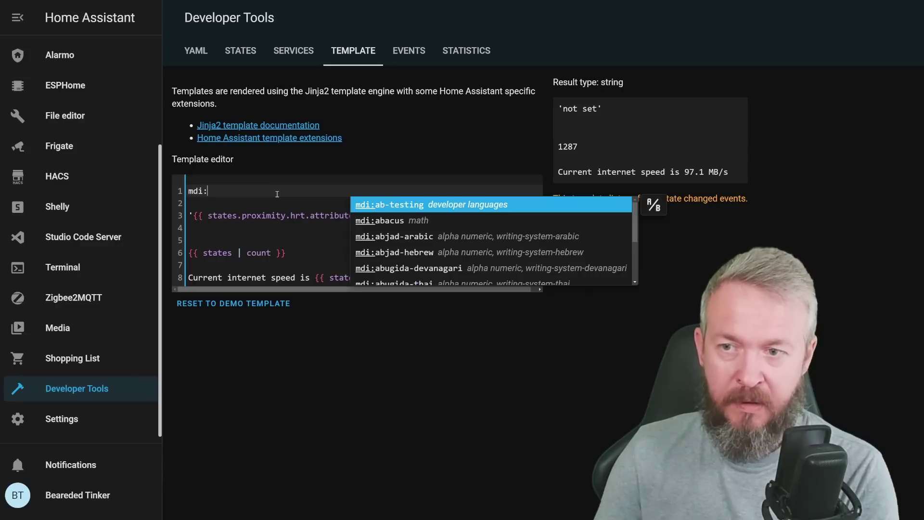
pyautogui.press('Down')
pyautogui.press('Down')
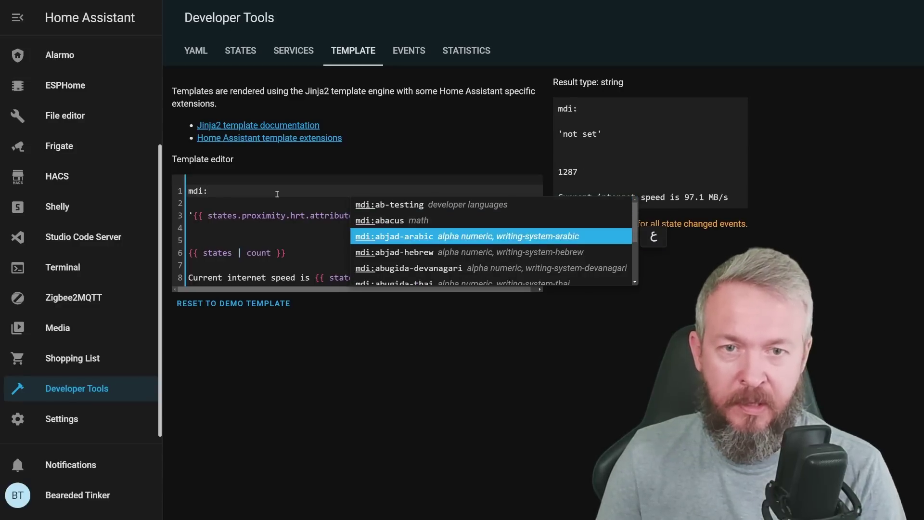
pyautogui.press('Down')
pyautogui.press('Down')
pyautogui.press('Down')
pyautogui.press('Down')
pyautogui.press('Down')
pyautogui.press('Down')
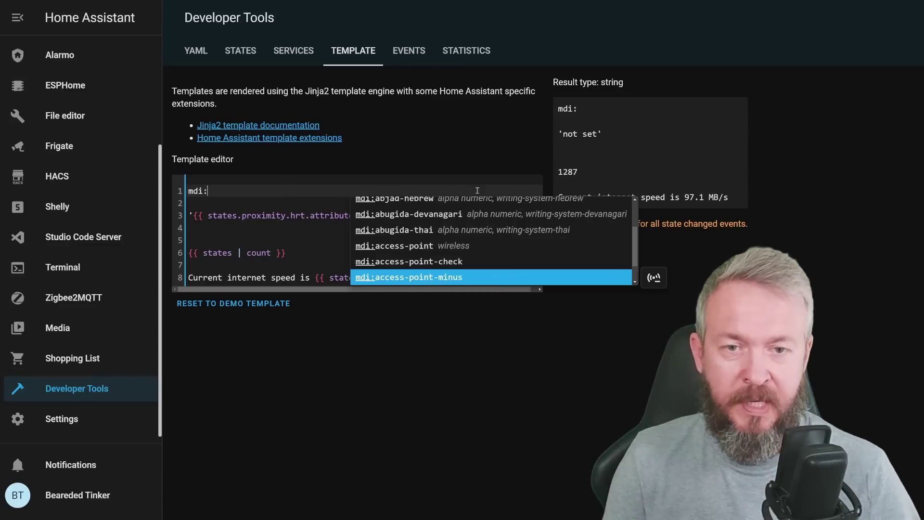
pyautogui.press('Down')
pyautogui.press('Down')
pyautogui.press('Down')
pyautogui.press('Down')
pyautogui.press('Down')
pyautogui.press('Down')
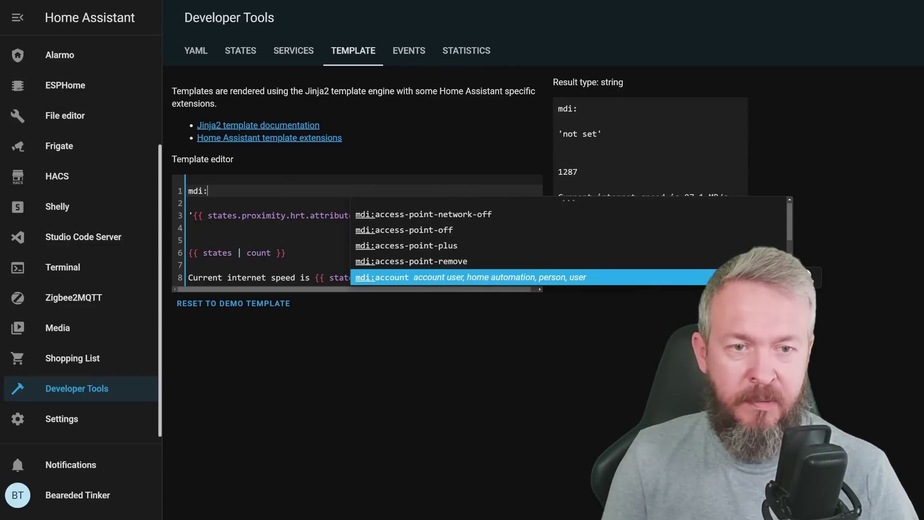
pyautogui.press('Down')
pyautogui.press('Down')
pyautogui.press('Down')
pyautogui.press('Down')
pyautogui.press('Down')
pyautogui.press('Down')
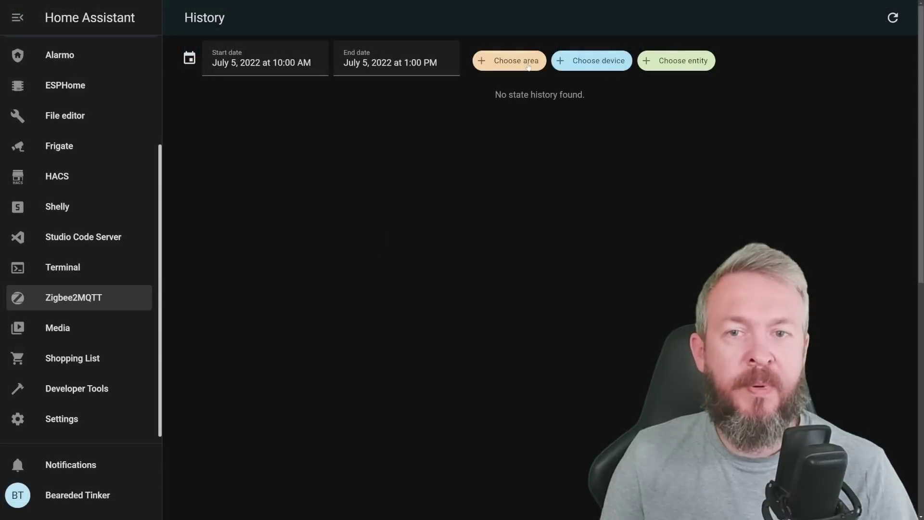
# Step: Try the Balcony area and Bathroom motion device history filters, then remove both
pyautogui.click(528, 62)
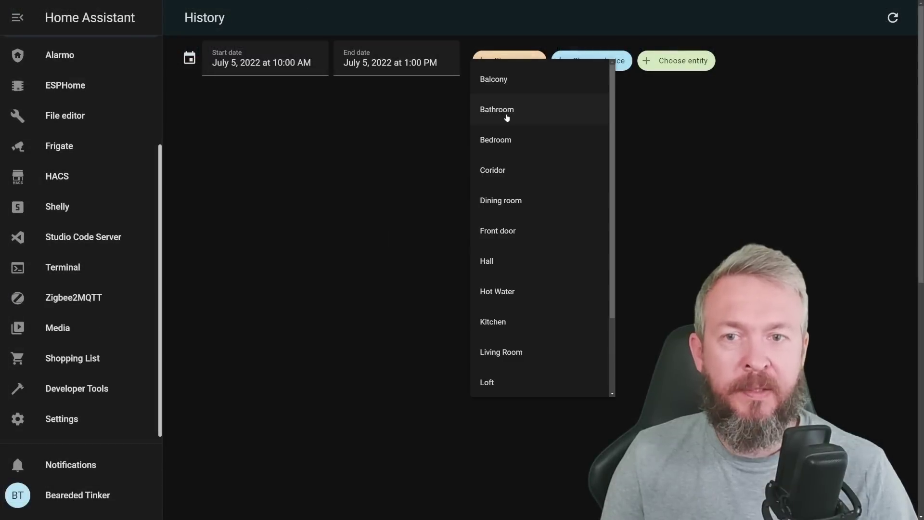
pyautogui.click(508, 89)
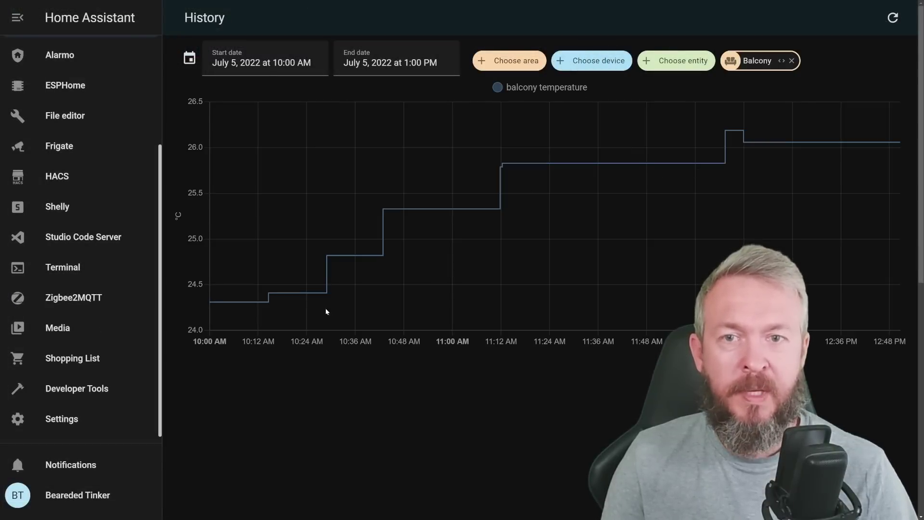
pyautogui.click(791, 61)
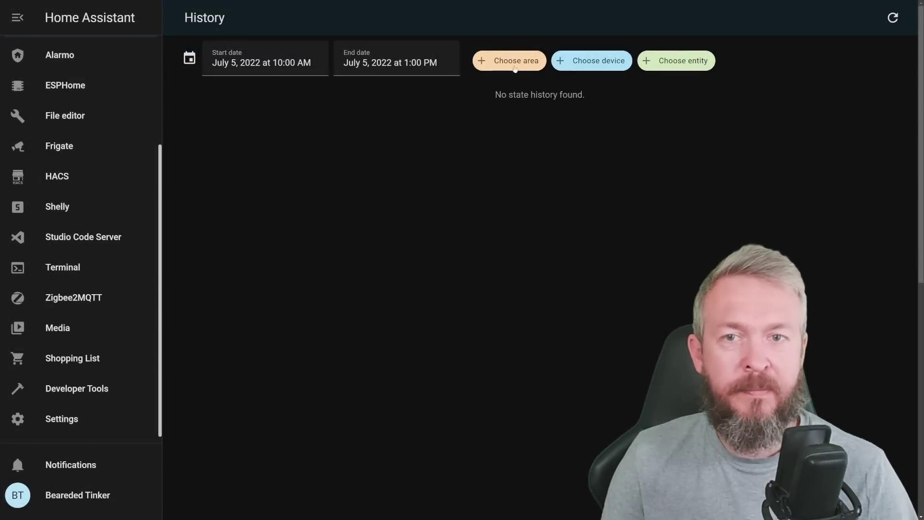
pyautogui.click(590, 62)
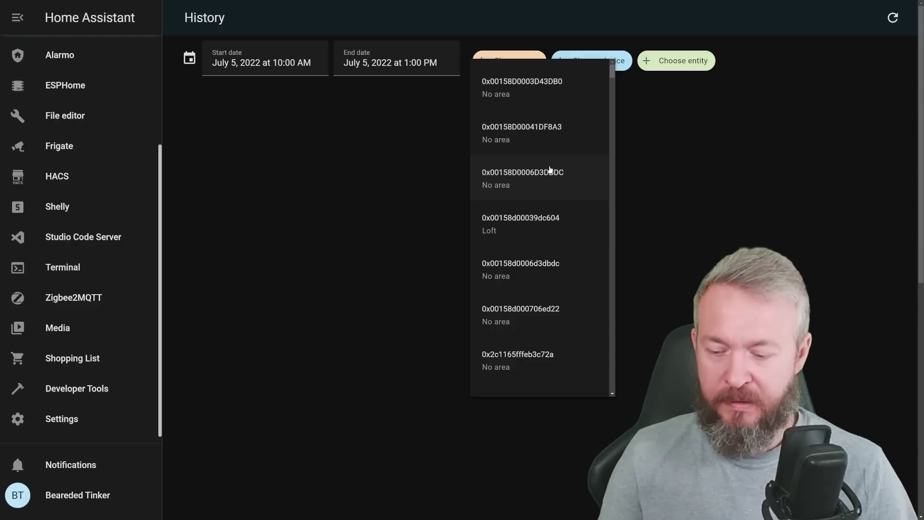
pyautogui.write('mo')
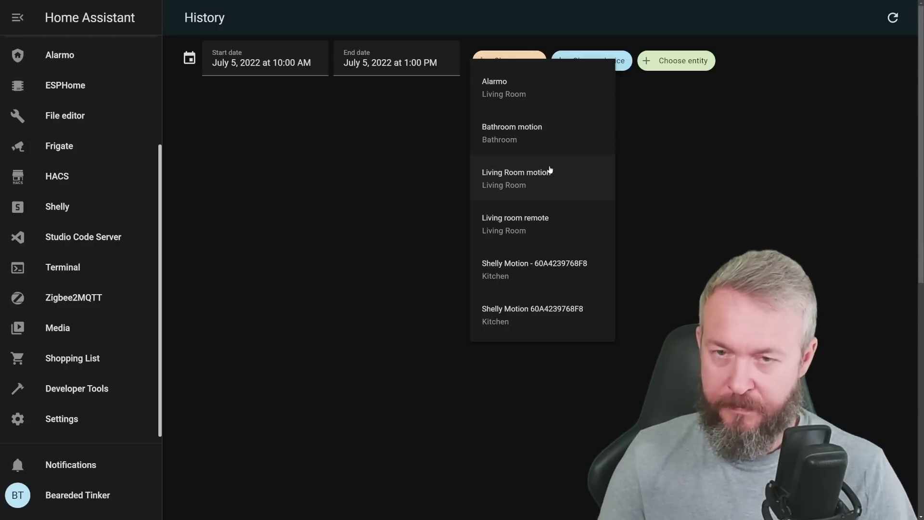
pyautogui.click(550, 135)
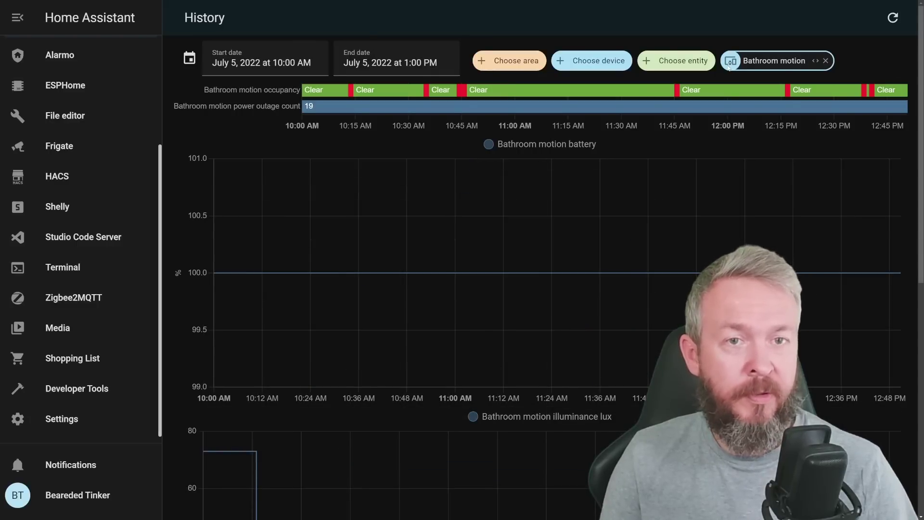
pyautogui.scroll(-1, 867, 67)
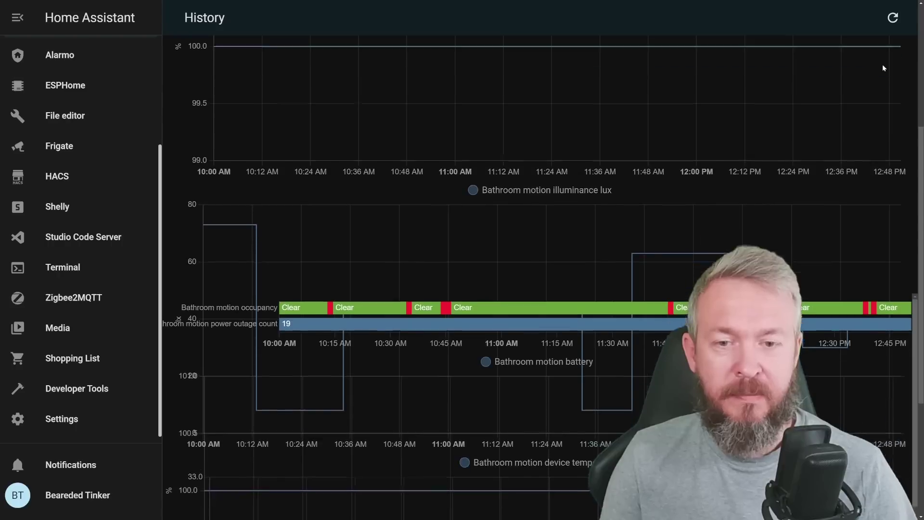
pyautogui.scroll(5, 883, 65)
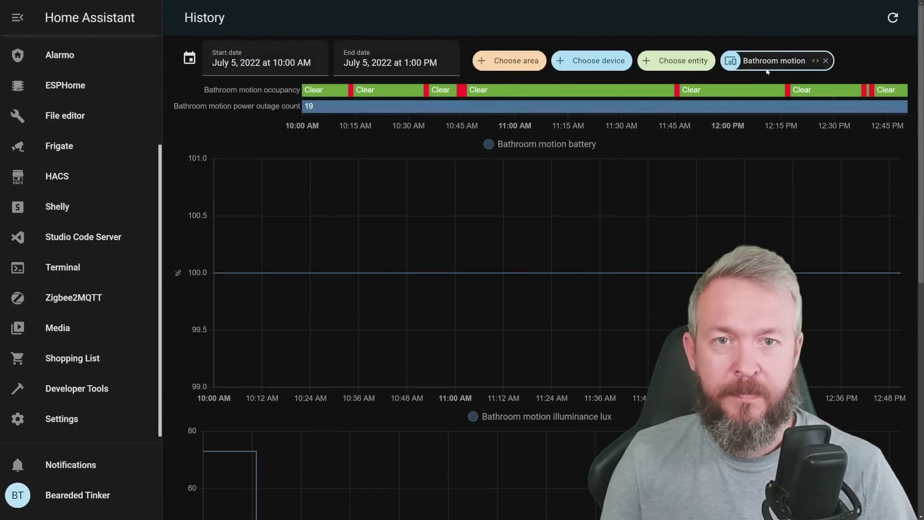
pyautogui.click(824, 62)
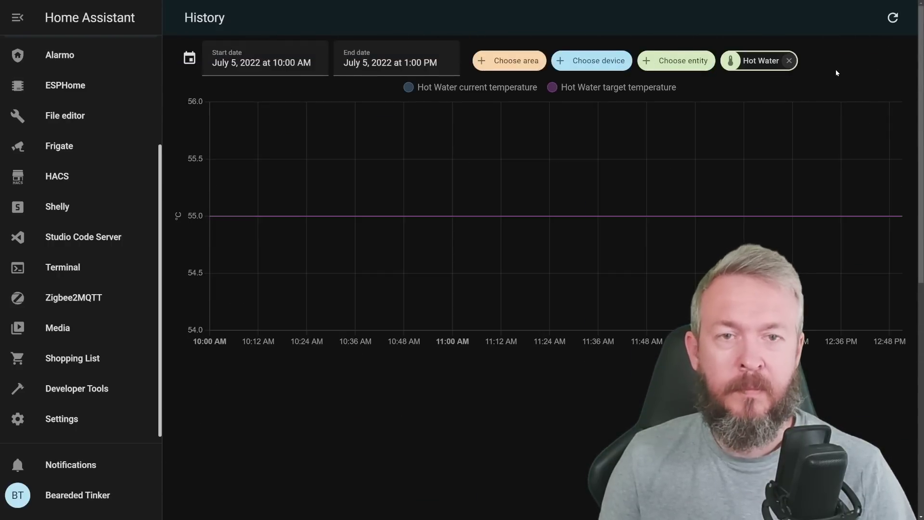
# Step: Add device 0x00158D00041DF8A3, the 0x00158d00039dc604 angle x entity and the Bedroom area to history
pyautogui.click(562, 69)
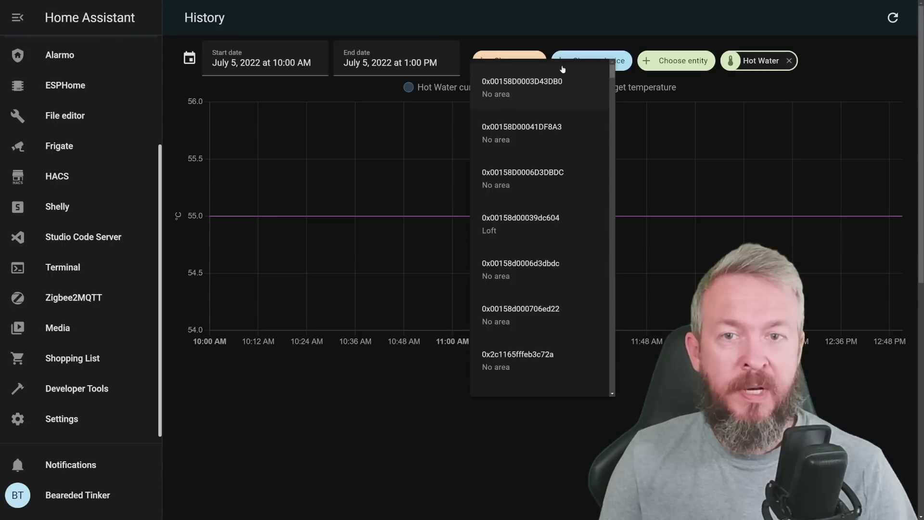
pyautogui.click(518, 138)
pyautogui.click(592, 56)
pyautogui.click(535, 124)
pyautogui.click(676, 55)
pyautogui.click(552, 179)
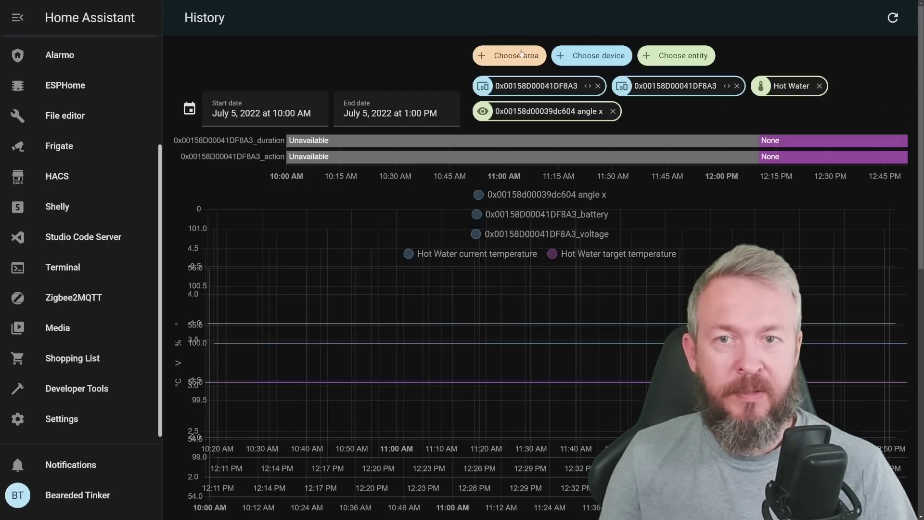
pyautogui.click(521, 53)
pyautogui.click(504, 133)
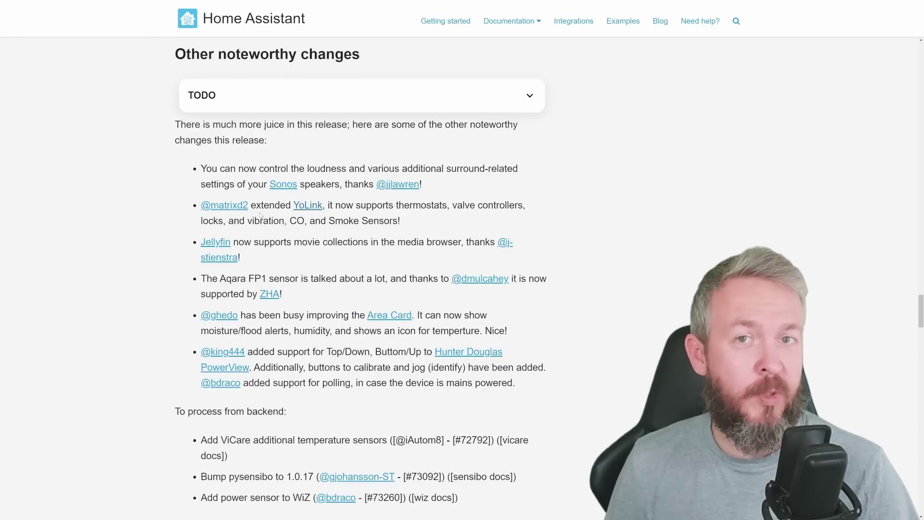
# Step: Scroll the release notes down to the 'To process from backend' and 'Note sure where to put yet' lists
pyautogui.scroll(-1, 261, 215)
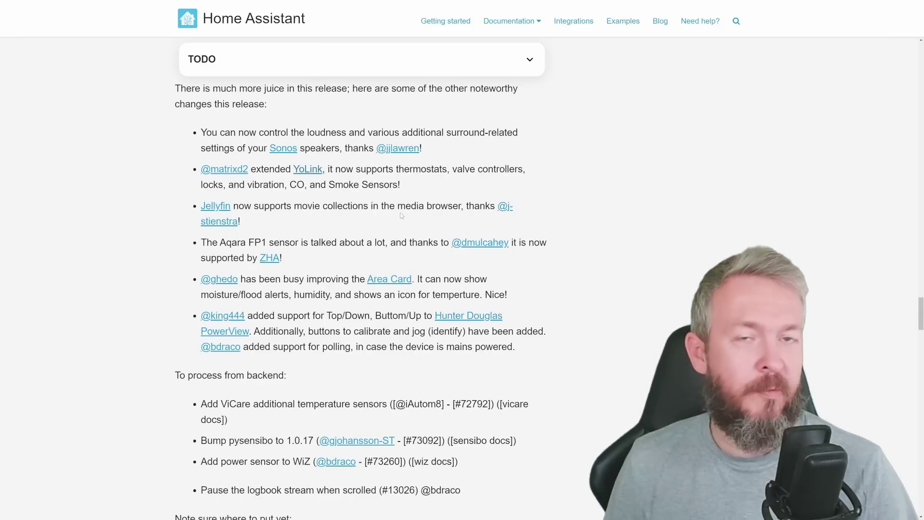
pyautogui.scroll(-2, 400, 212)
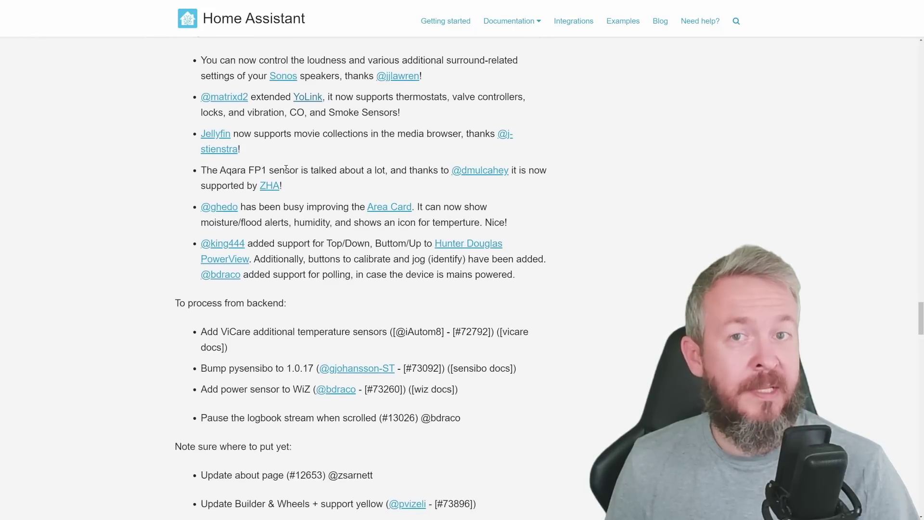
pyautogui.scroll(-1, 294, 183)
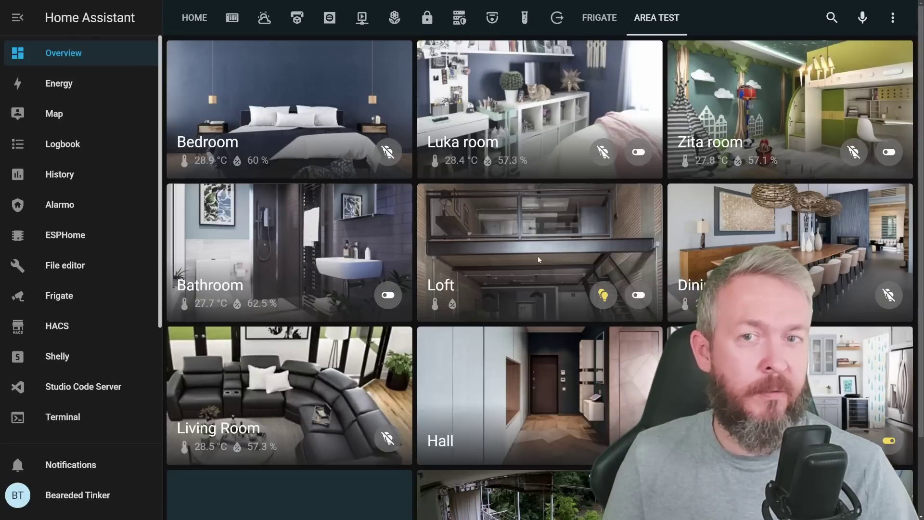
# Step: Scroll through the Area Test dashboard's room area cards
pyautogui.scroll(-2, 538, 256)
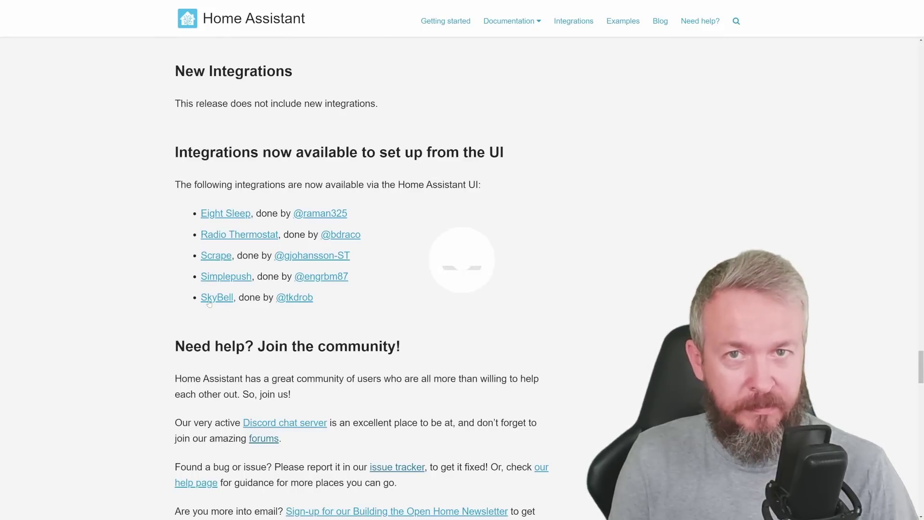
# Step: Scroll down the breaking changes and expand the Python 3.10 entry
pyautogui.scroll(-10, 209, 302)
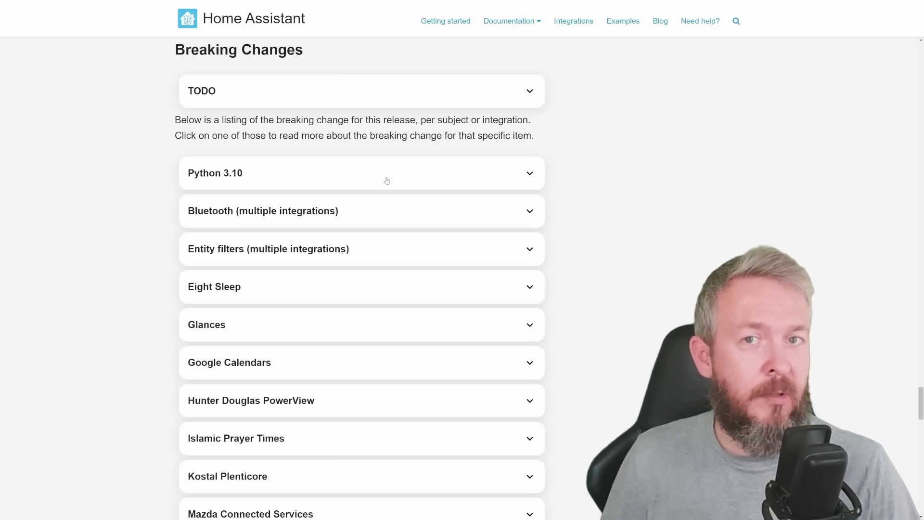
pyautogui.click(387, 180)
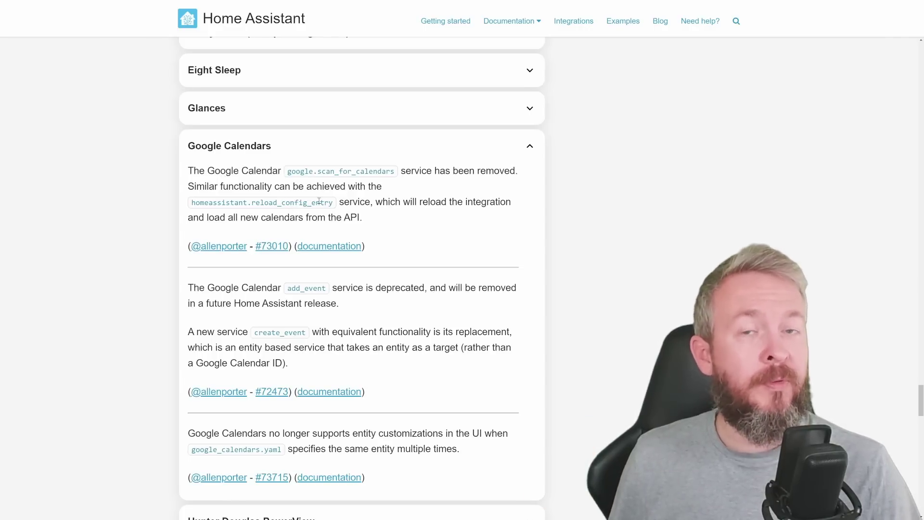
# Step: Scroll down to the expanded Z-Wave JS entry requiring zwave-js-server 1.18.0
pyautogui.scroll(-2, 319, 201)
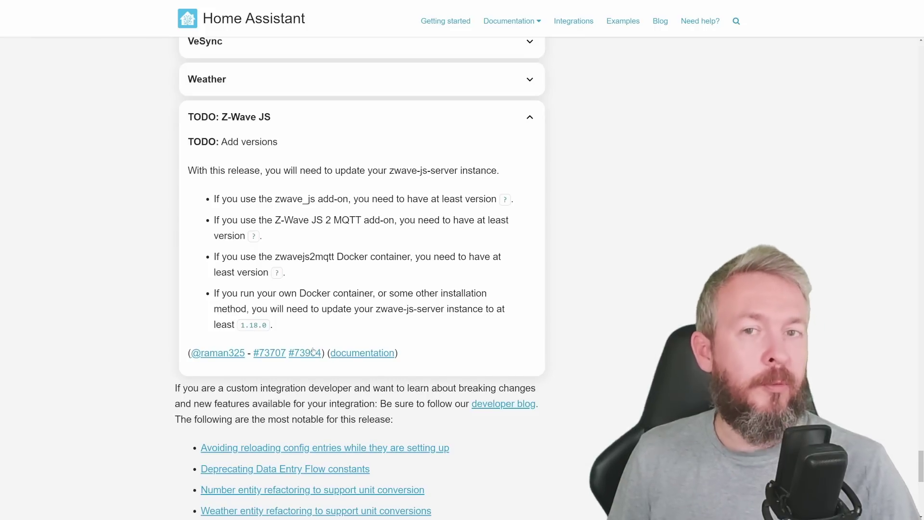
# Step: Scroll to the Farewell section on the removed iAlarm XR and Somfy integrations (Overkiz suggested)
pyautogui.scroll(-6, 313, 351)
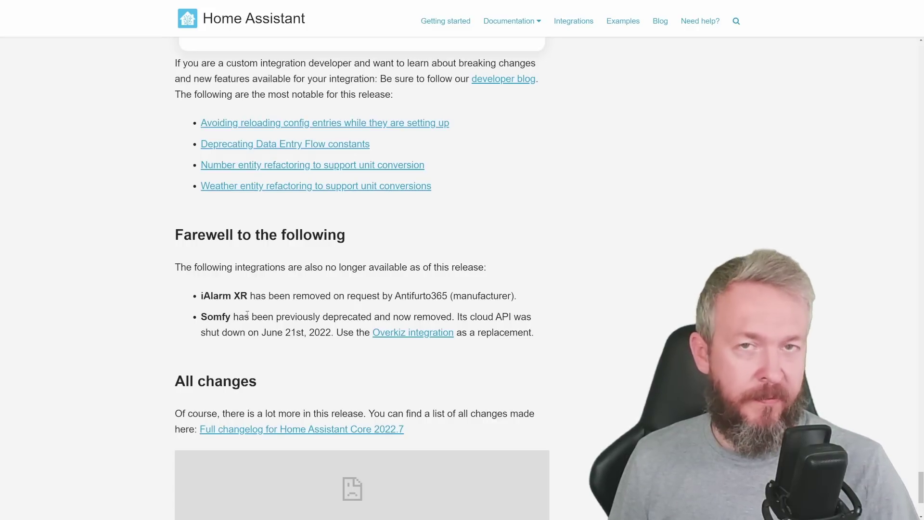
pyautogui.scroll(-1, 260, 310)
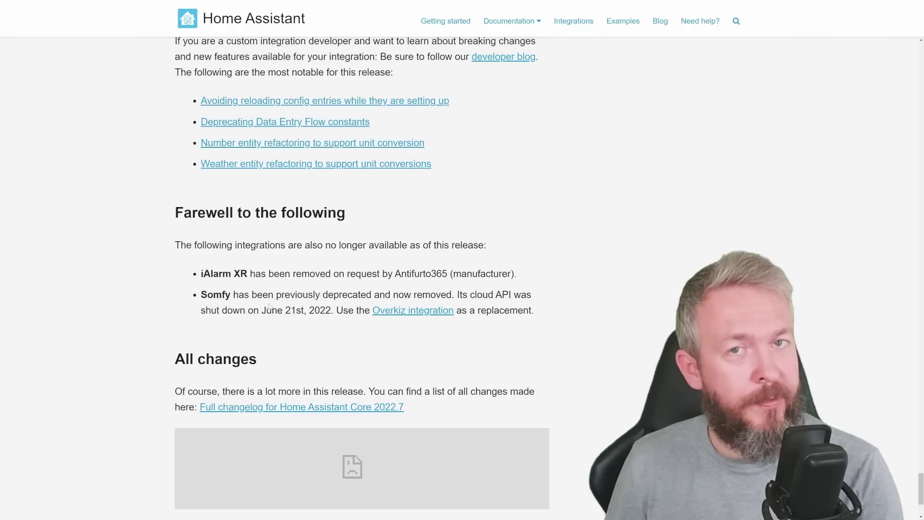